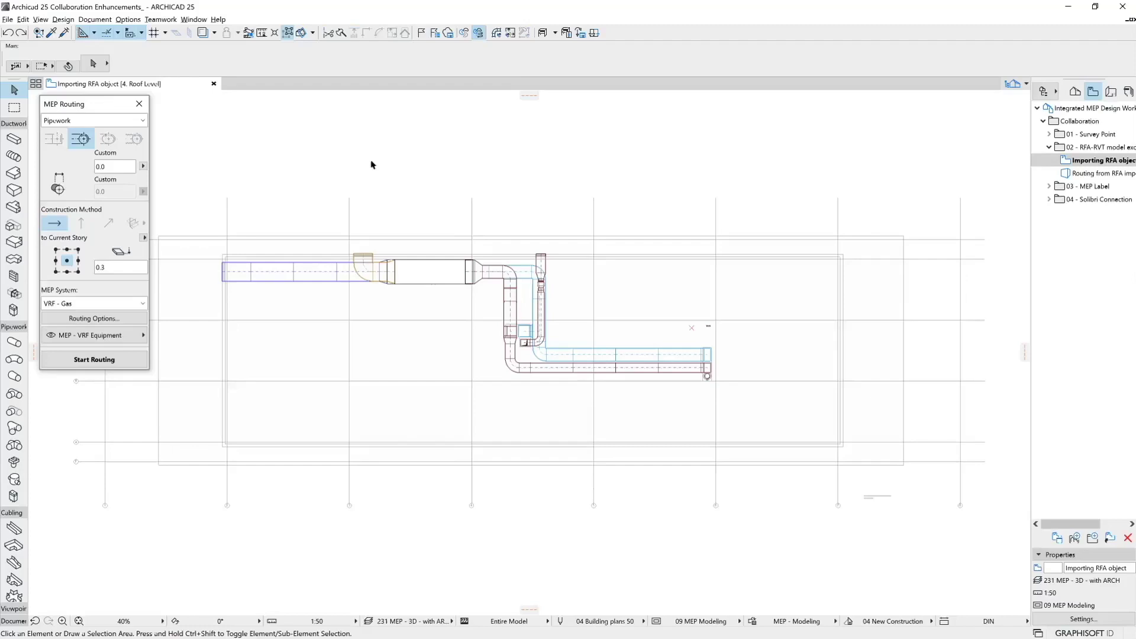
Start an RFA import as a GDL object with the Outdoor_Unit_VRF.rfa file from the 2_RFA-RVT import folder.
left_click(9, 19)
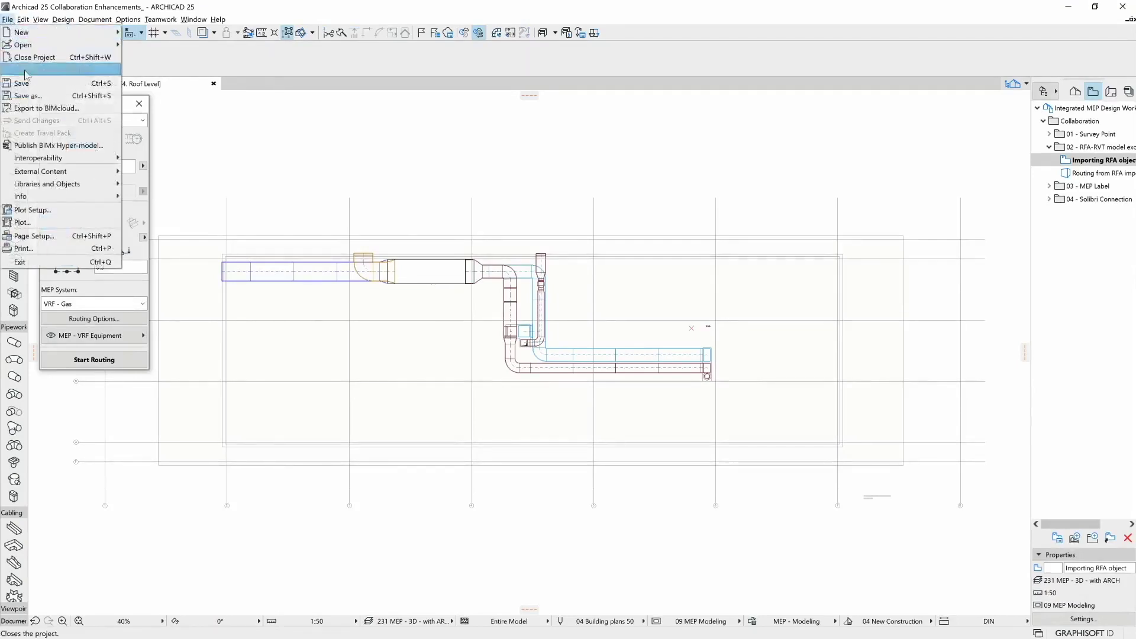
mouse_move(86, 185)
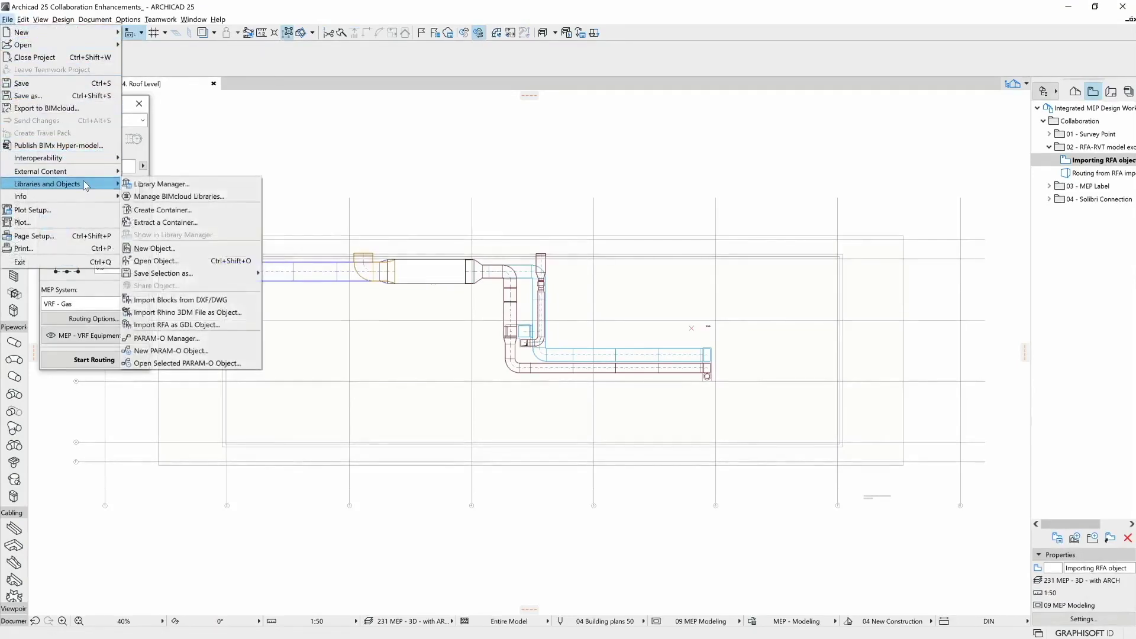
left_click(235, 325)
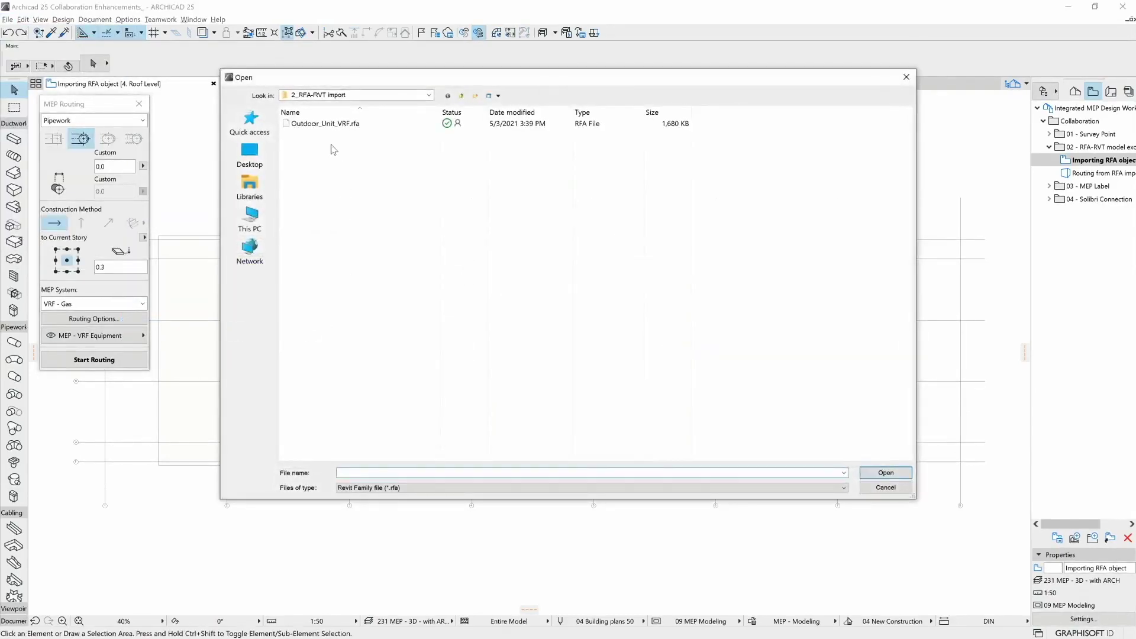
left_click(324, 124)
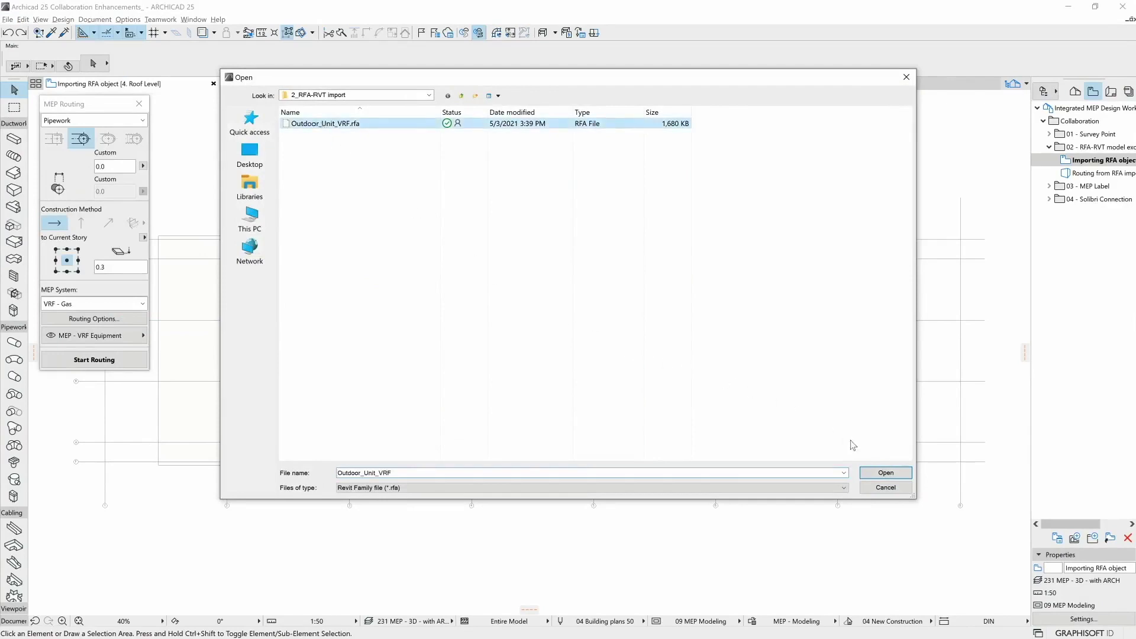
left_click(884, 472)
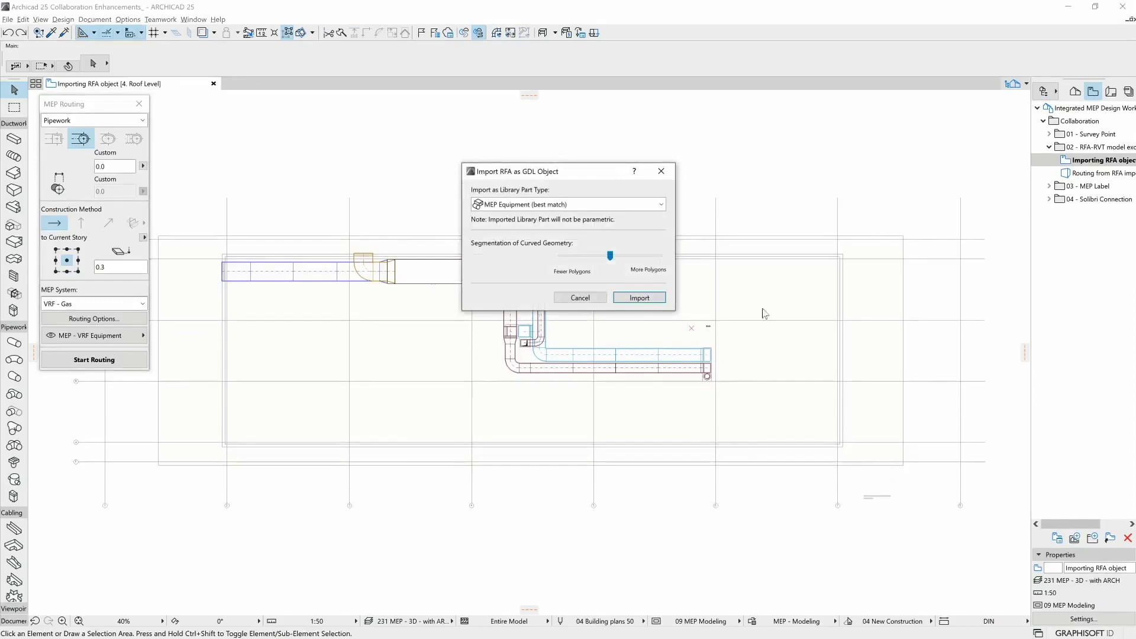
Set the library part type to MEP Equipment (best match), adjust the curved geometry segmentation, and continue the import.
left_click(648, 204)
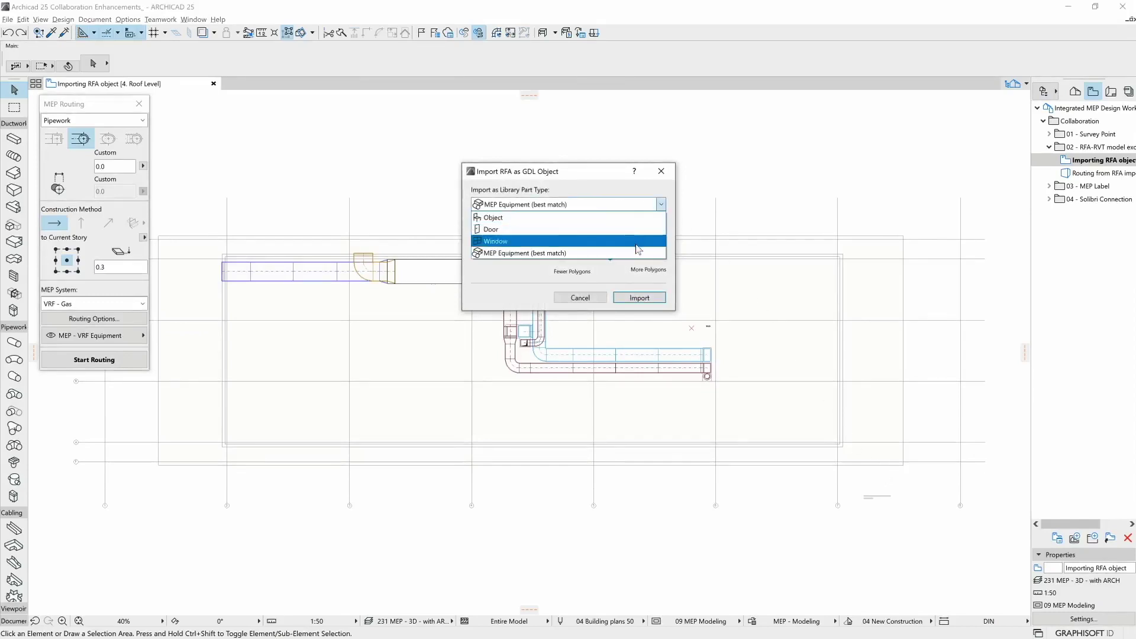
left_click(638, 253)
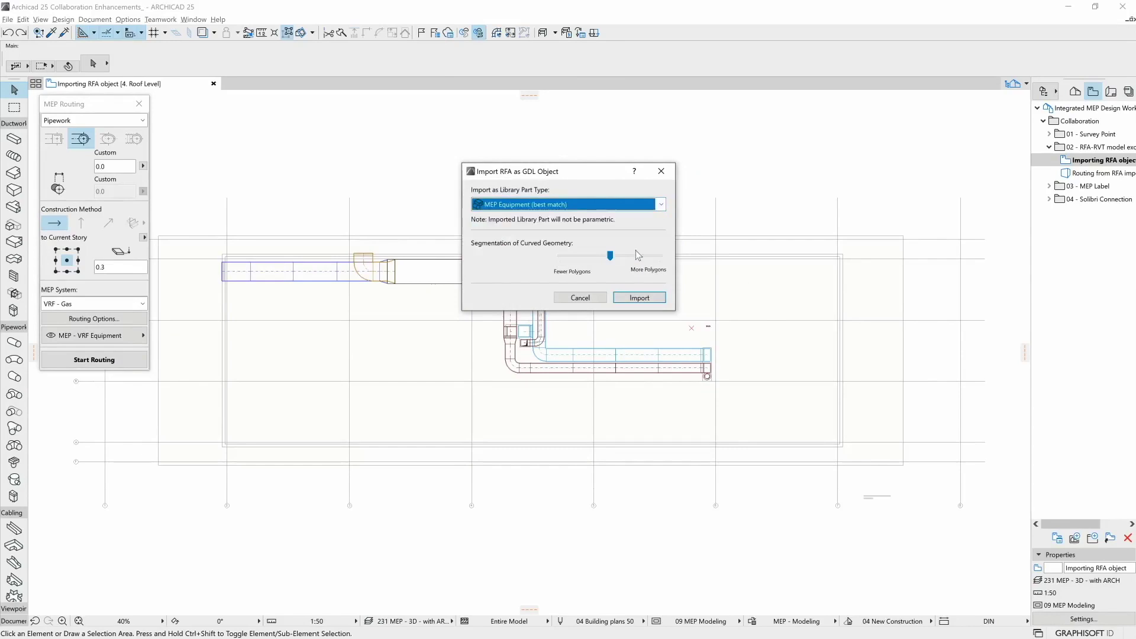
left_click(610, 256)
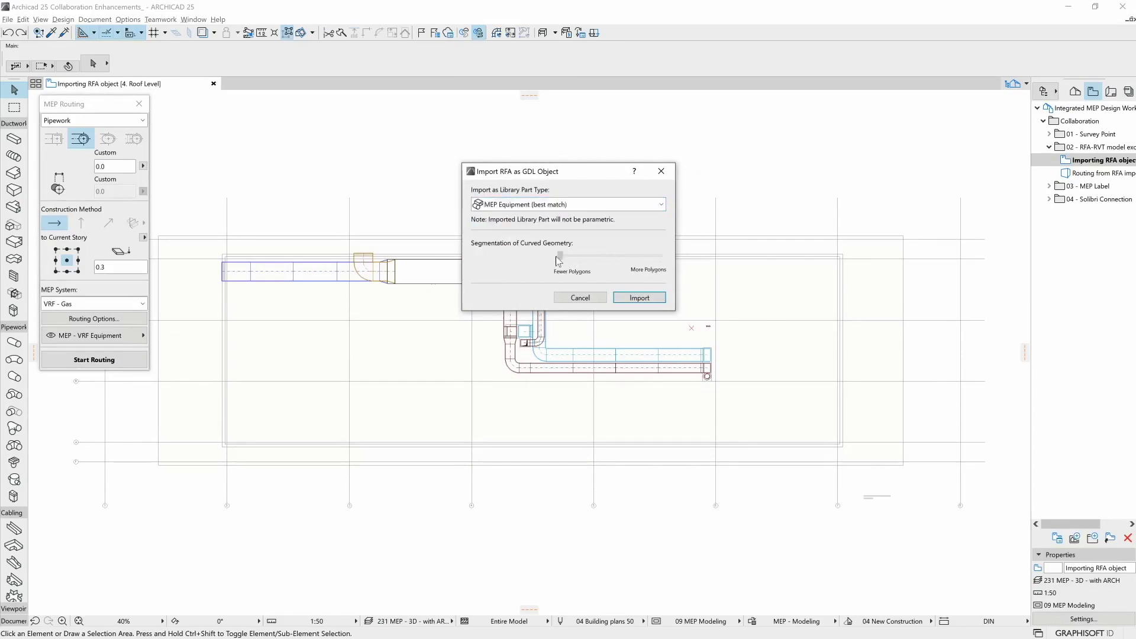
left_click_drag(580, 258, 616, 261)
left_click(639, 297)
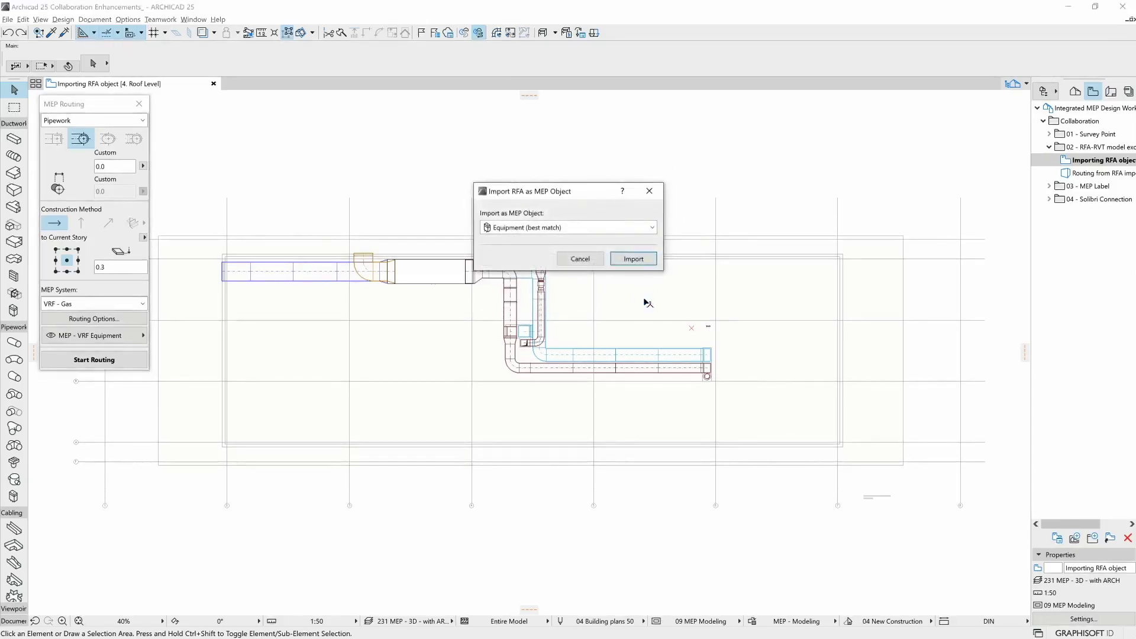
Import the RFA as the MEP object type Equipment (best match) and close the resulting notice.
left_click(635, 231)
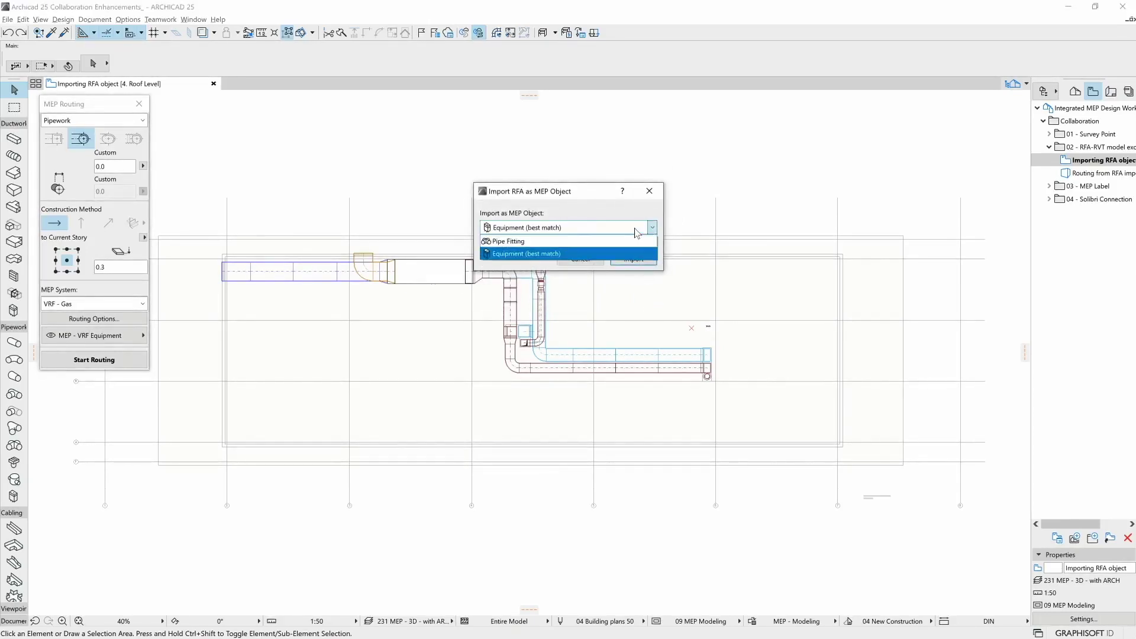
left_click(589, 253)
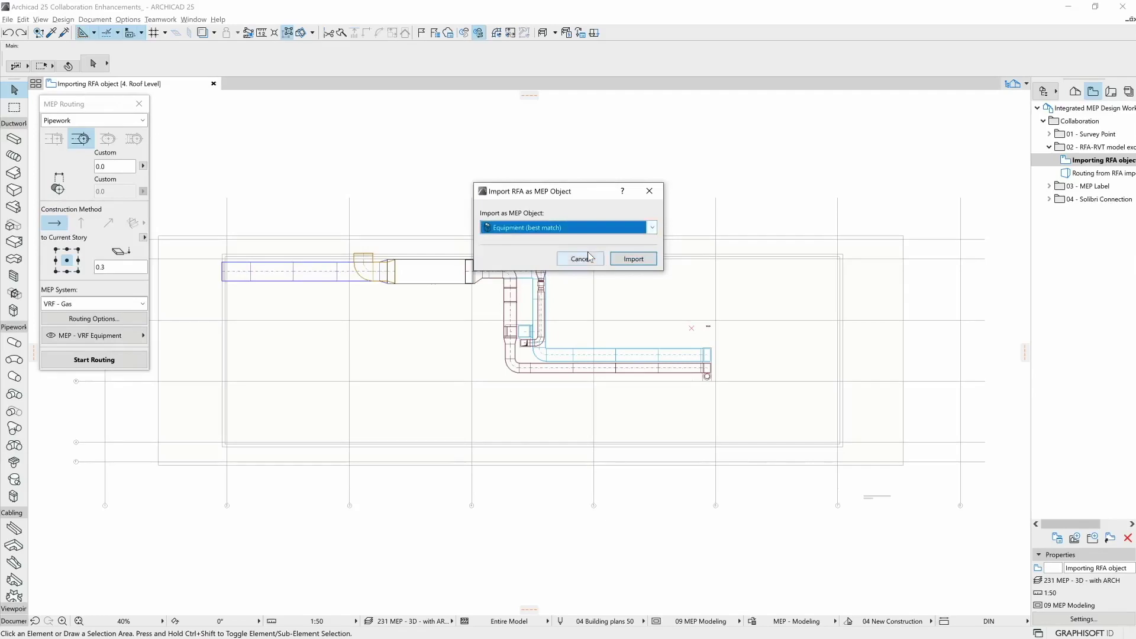
left_click(632, 258)
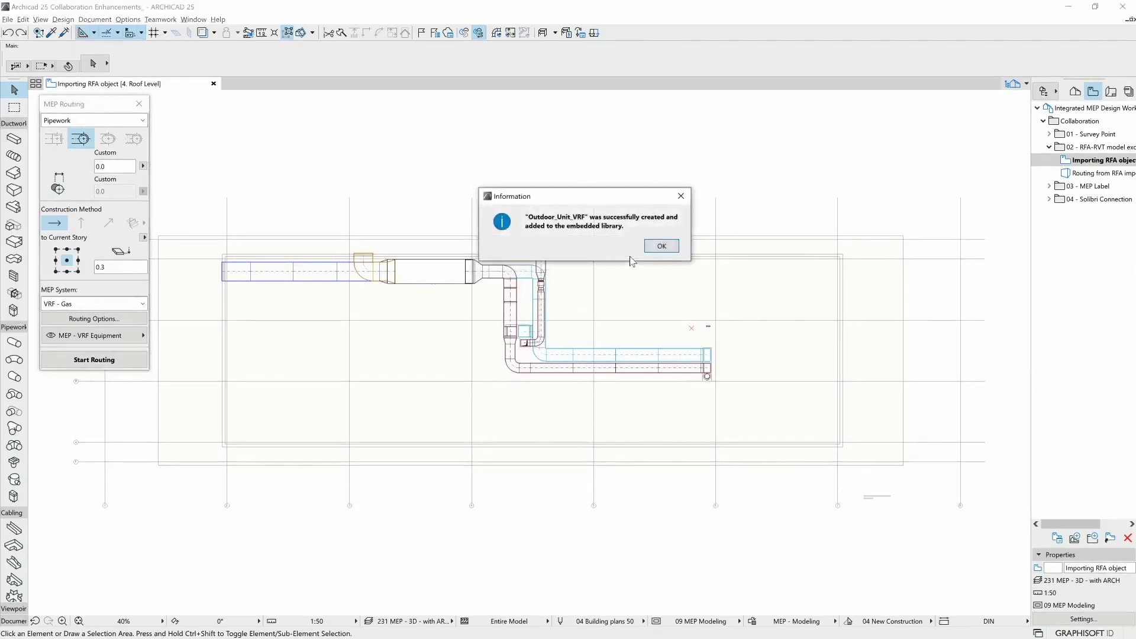
left_click(662, 246)
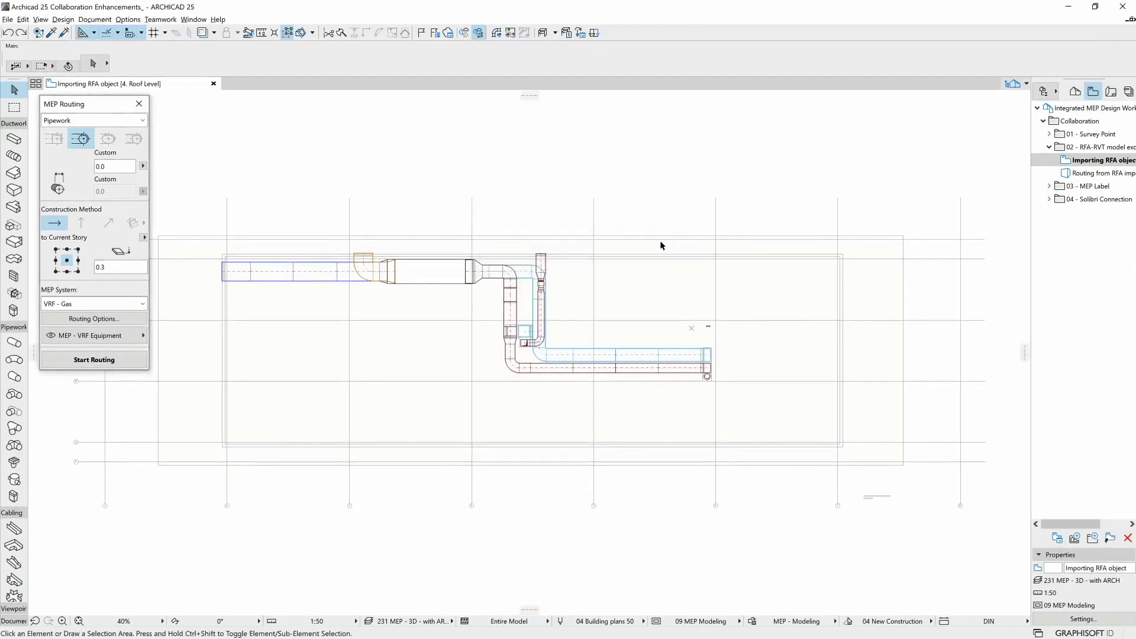
Choose Outdoor_Unit_VRF from the embedded library in the Equipment tool's default settings.
left_click(13, 312)
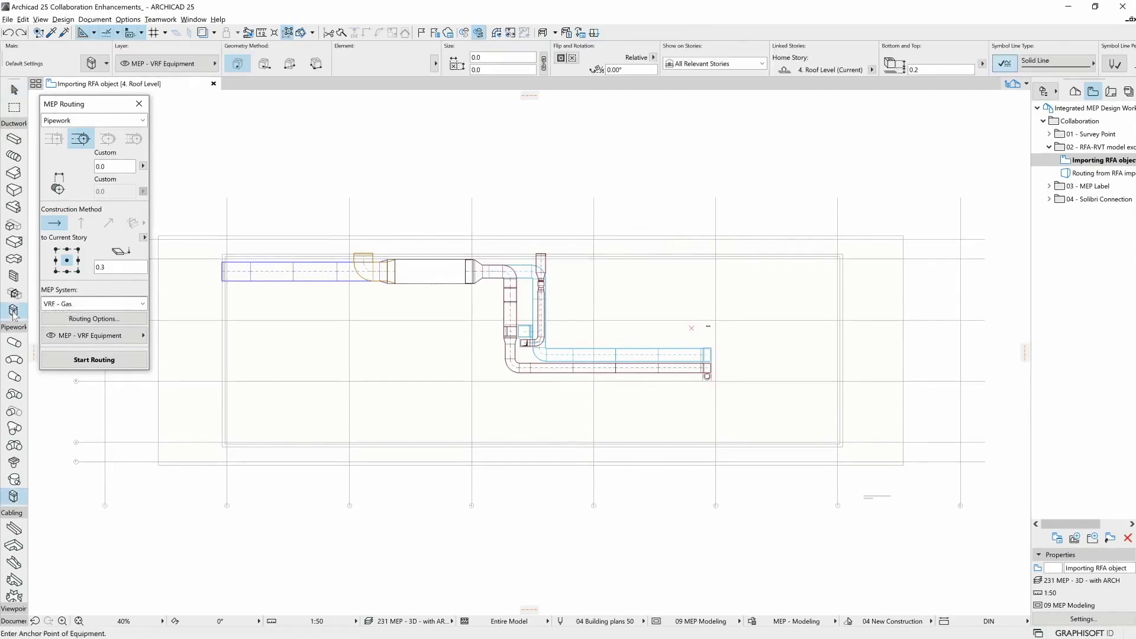
left_click(91, 63)
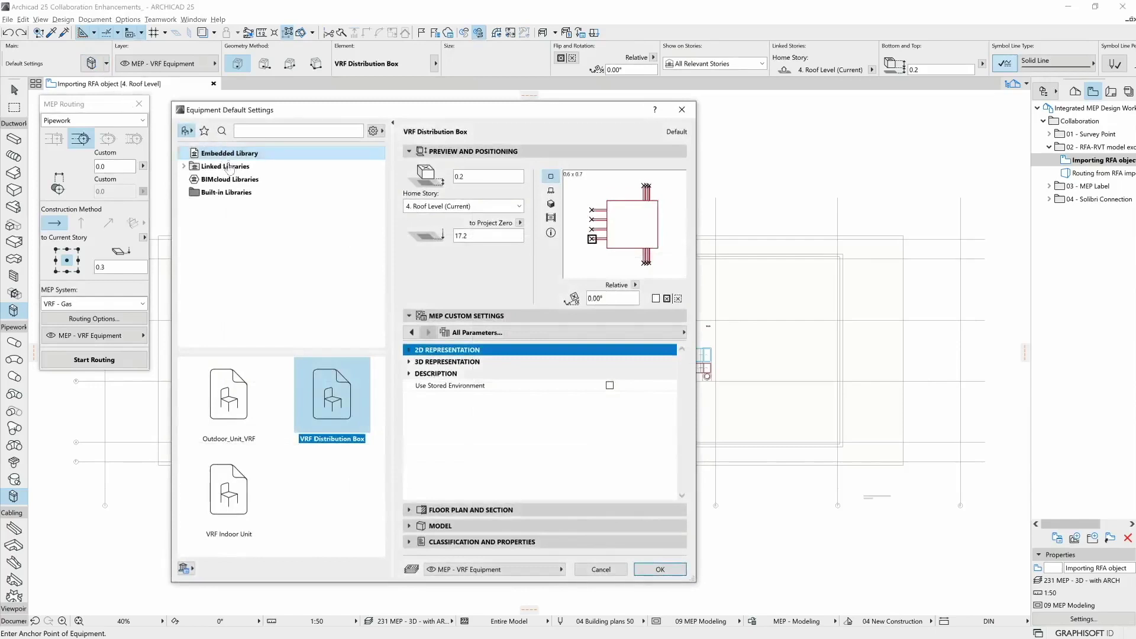
left_click(234, 401)
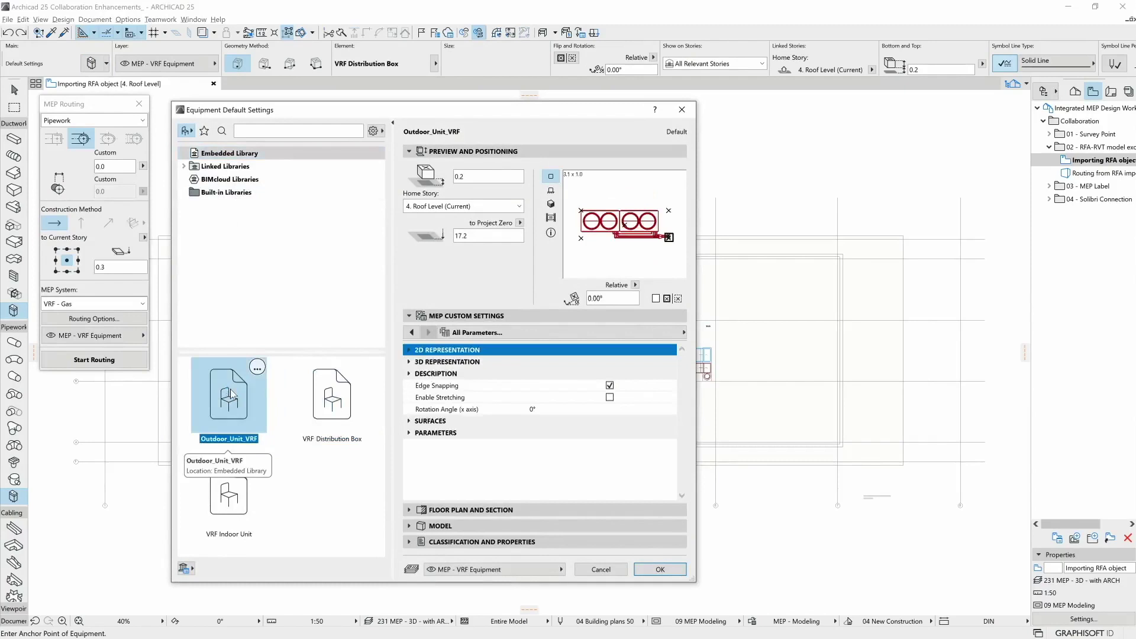
Assign the VRF - Liquid MEP system to the outdoor unit's Freon3 connection in its custom settings.
left_click(412, 334)
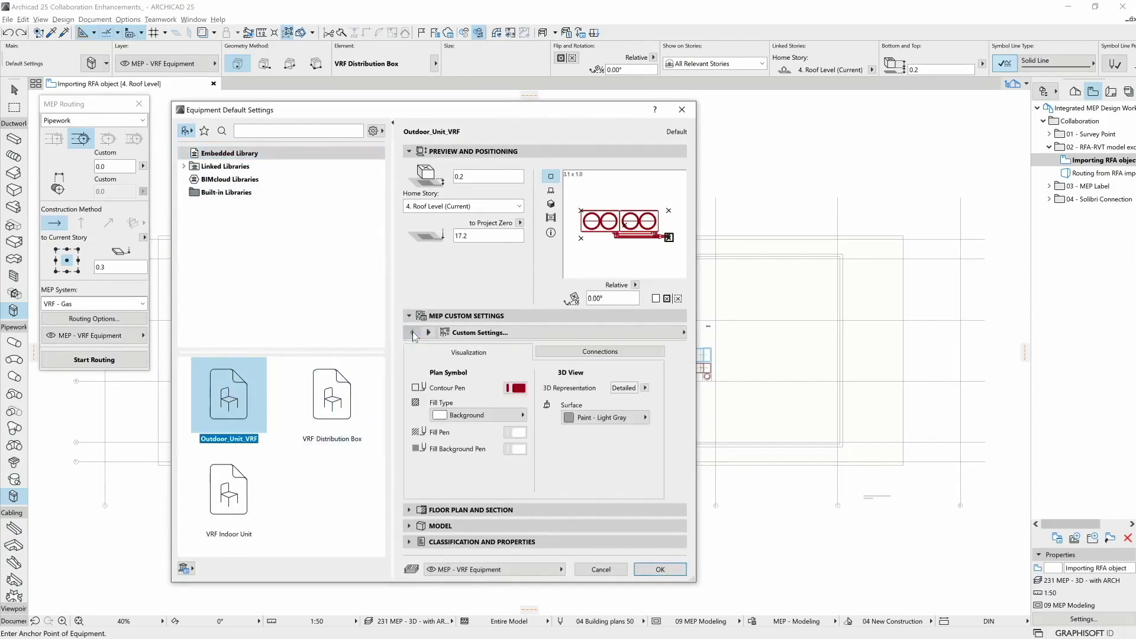
left_click(598, 352)
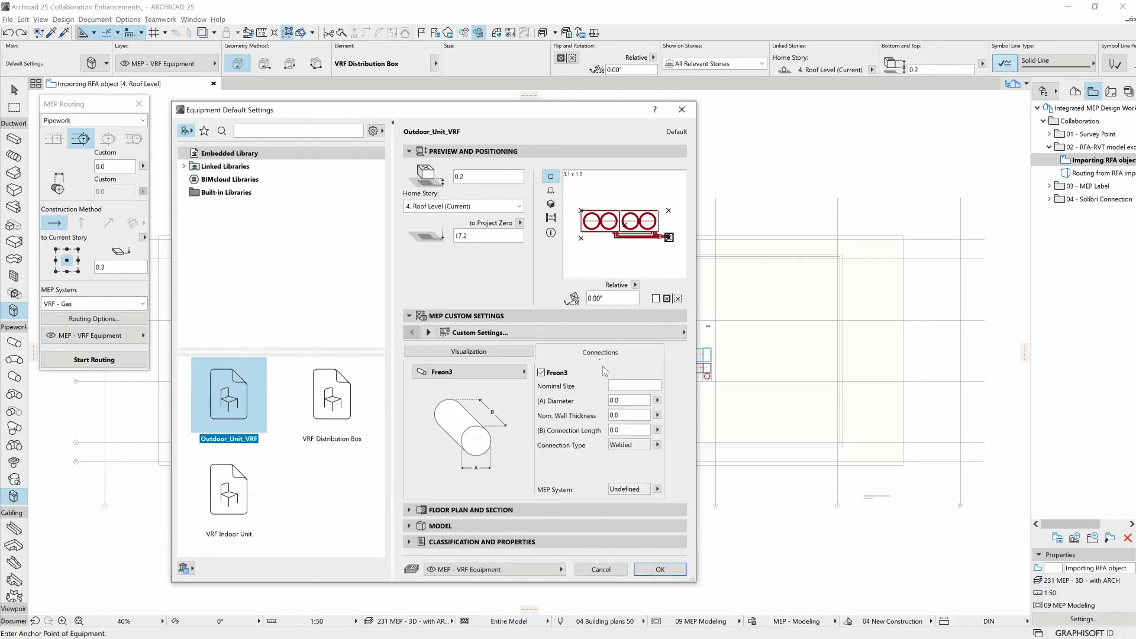
left_click(658, 489)
left_click(689, 509)
Assign the VRF - Gas MEP system to the outdoor unit's Freon2 connection.
left_click(511, 373)
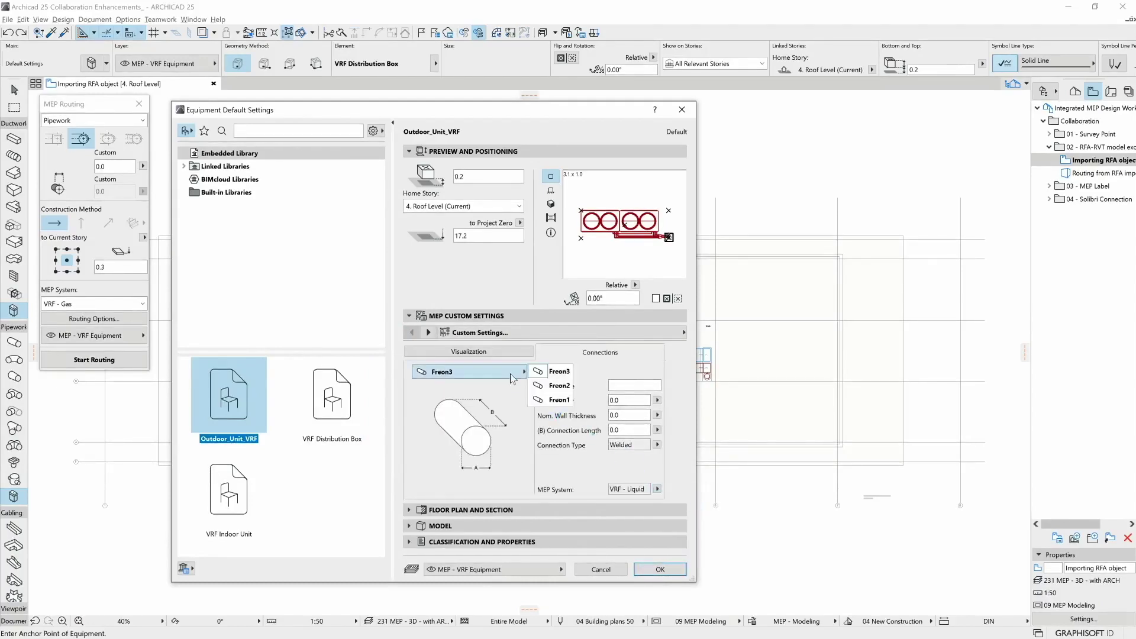
left_click(557, 386)
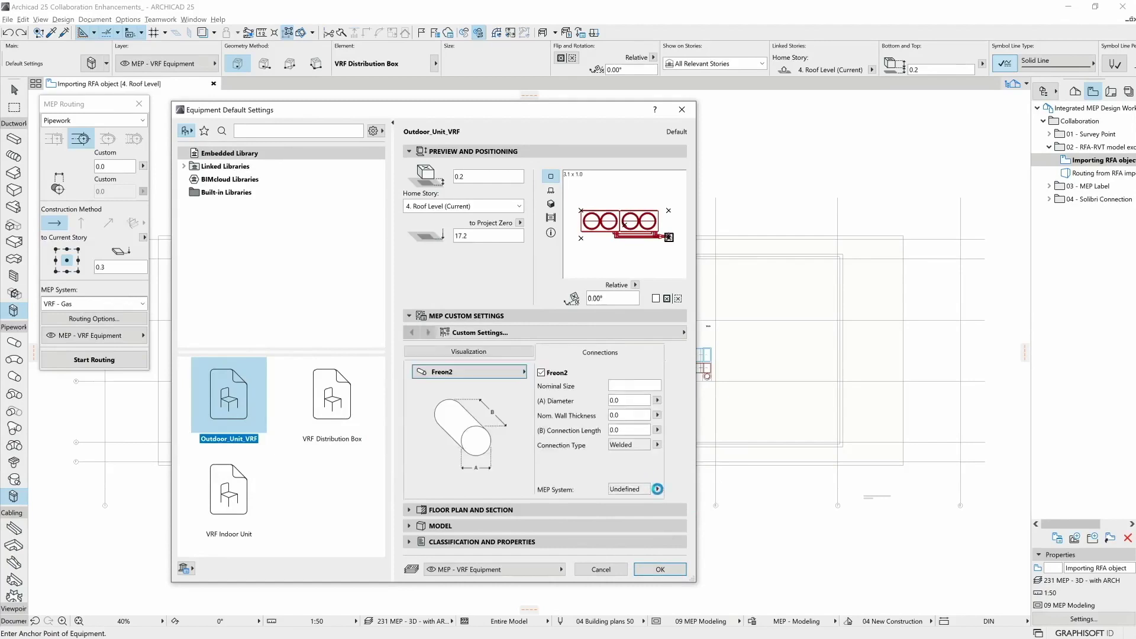
left_click(657, 489)
left_click(689, 498)
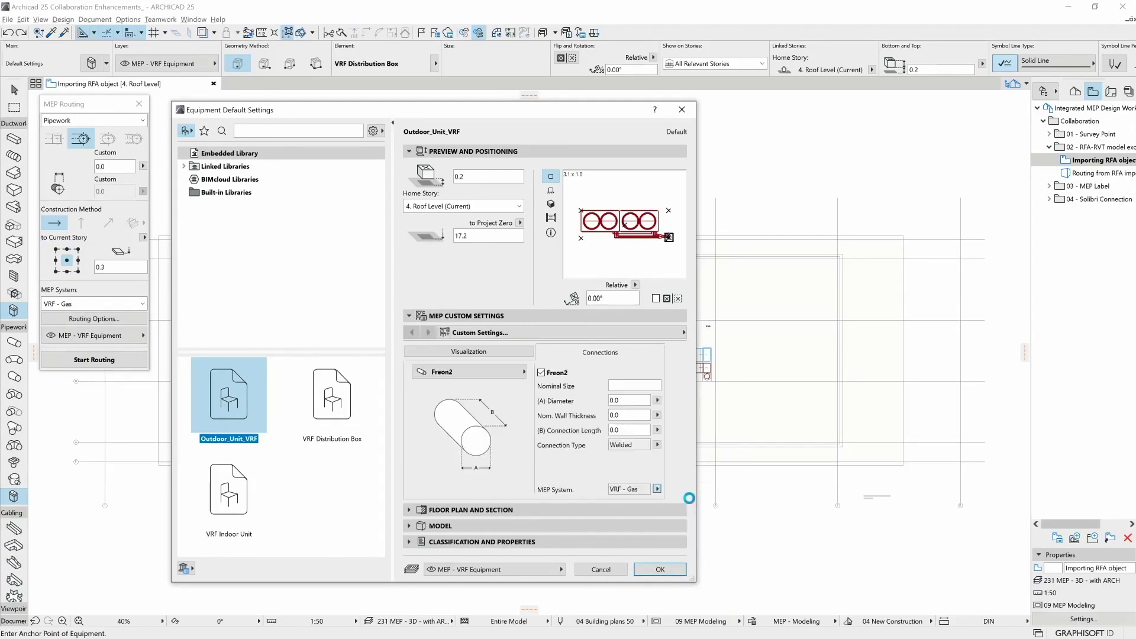
Assign the VRF - Gas MEP system to the Freon1 connection and accept the equipment default settings.
left_click(503, 373)
left_click(558, 403)
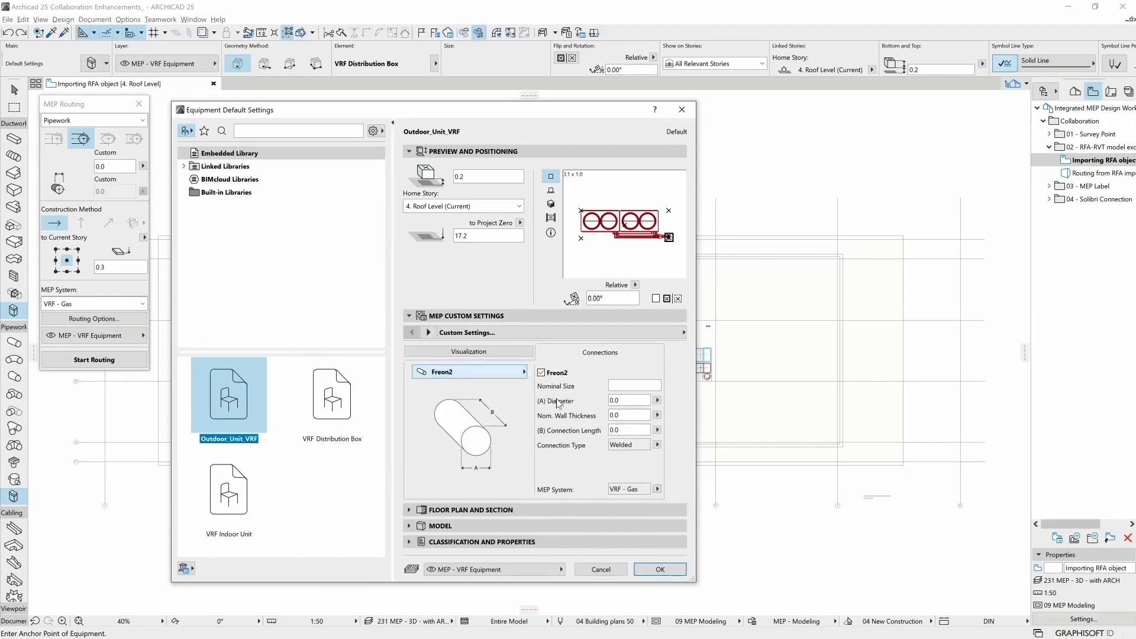
left_click(658, 489)
left_click(686, 505)
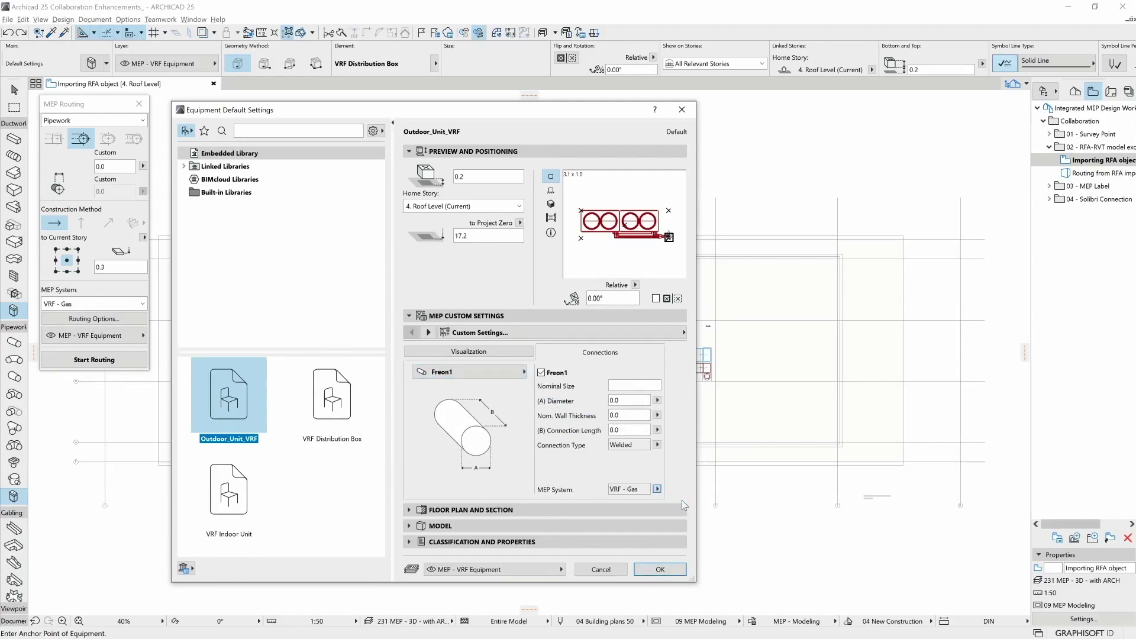
left_click(656, 570)
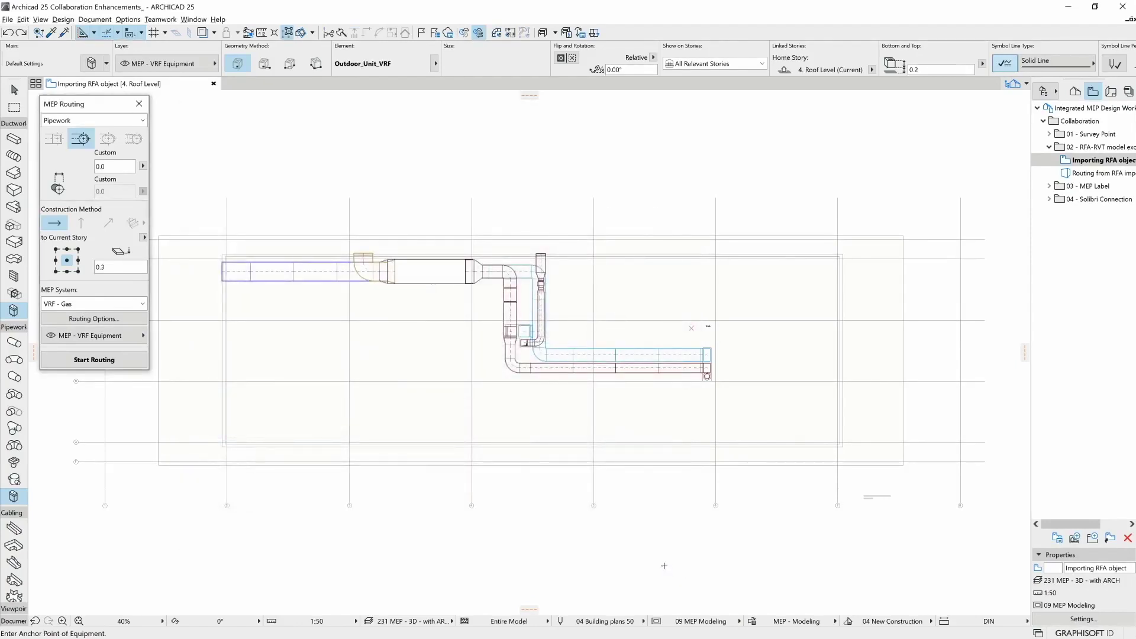
Place the outdoor unit on the roof plan above the ducts and move its pipe connection point onto the marked hotspot.
scroll(692, 320, "up", 5)
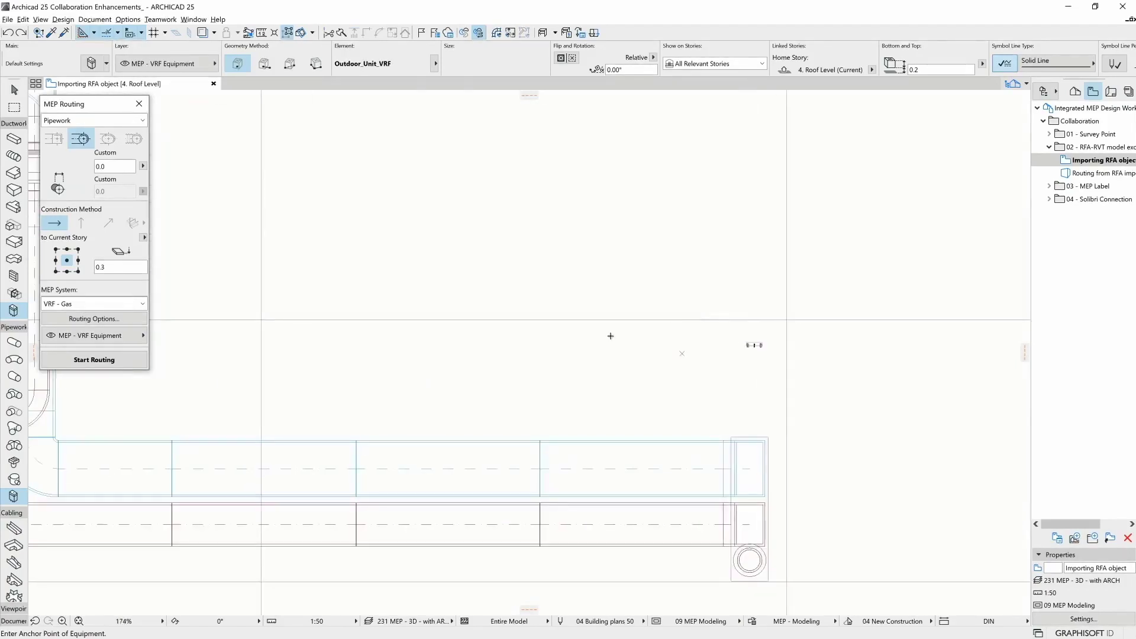
left_click(546, 334)
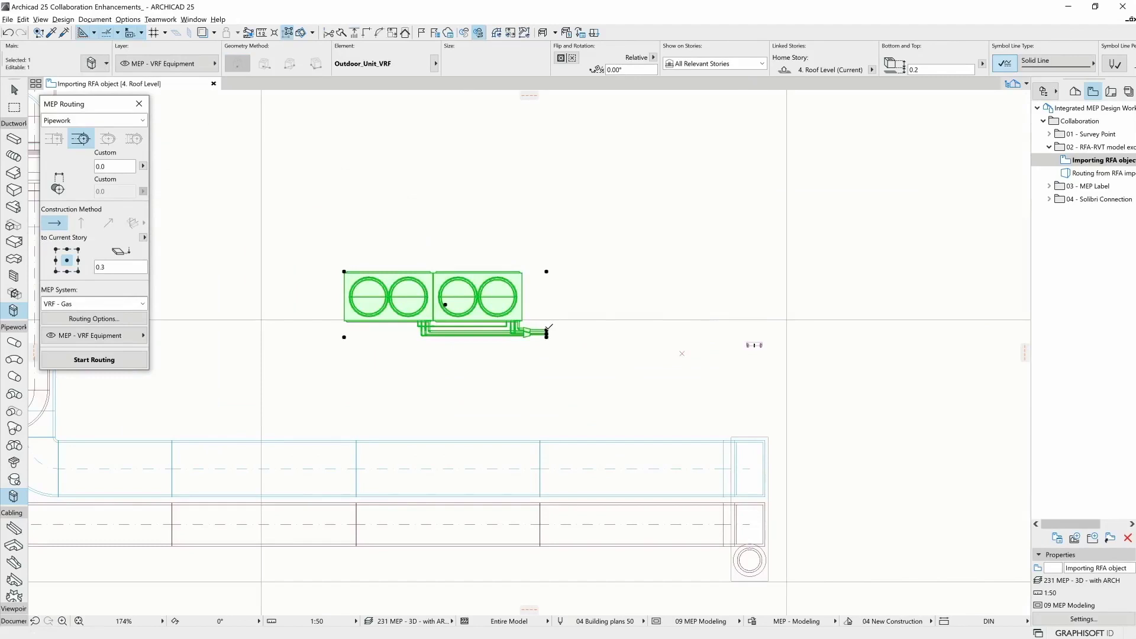
left_click_drag(547, 334, 682, 355)
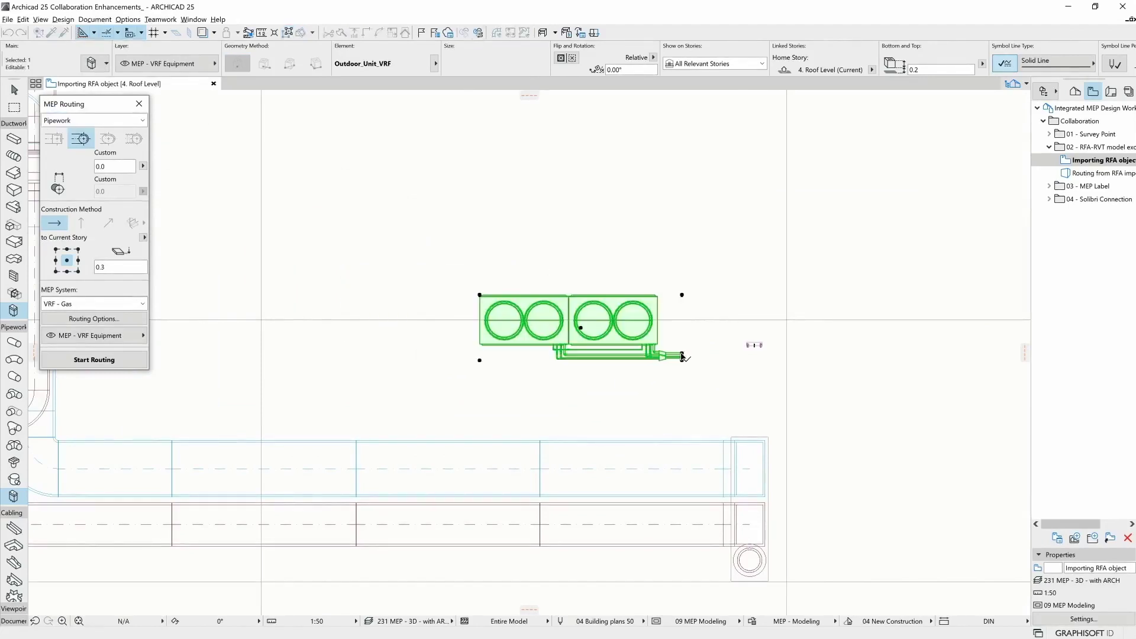
middle_click_drag(707, 353, 570, 357)
key("Escape")
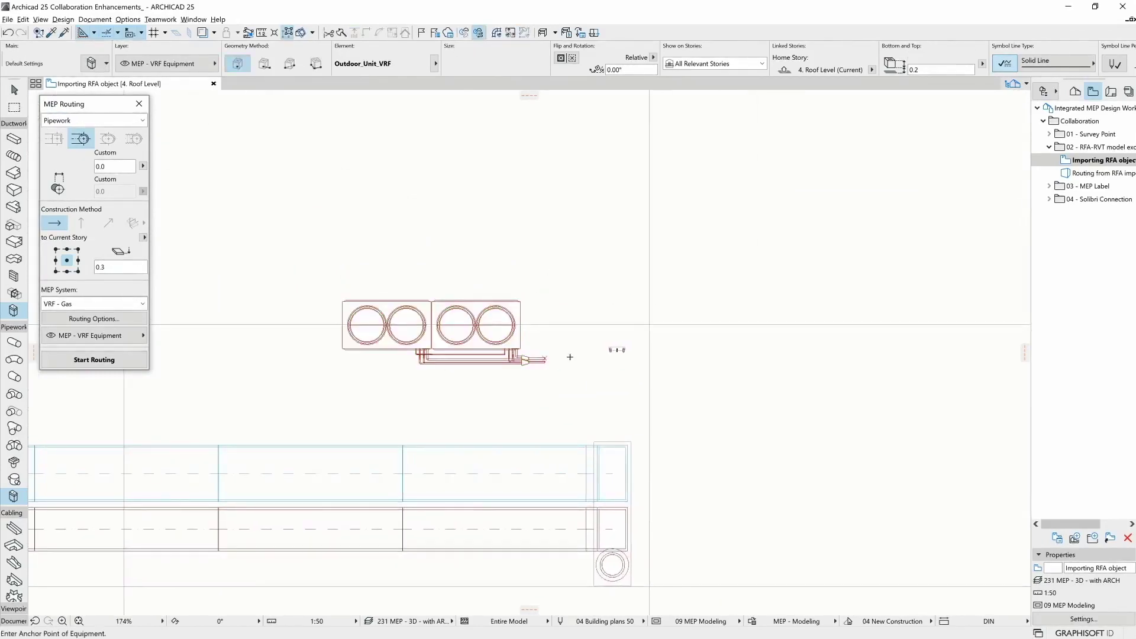
In the Routing from RFA imported Equipment 3D view, route the VRF - Liquid pipe from the unit to the dark grey riser.
double_click(1095, 173)
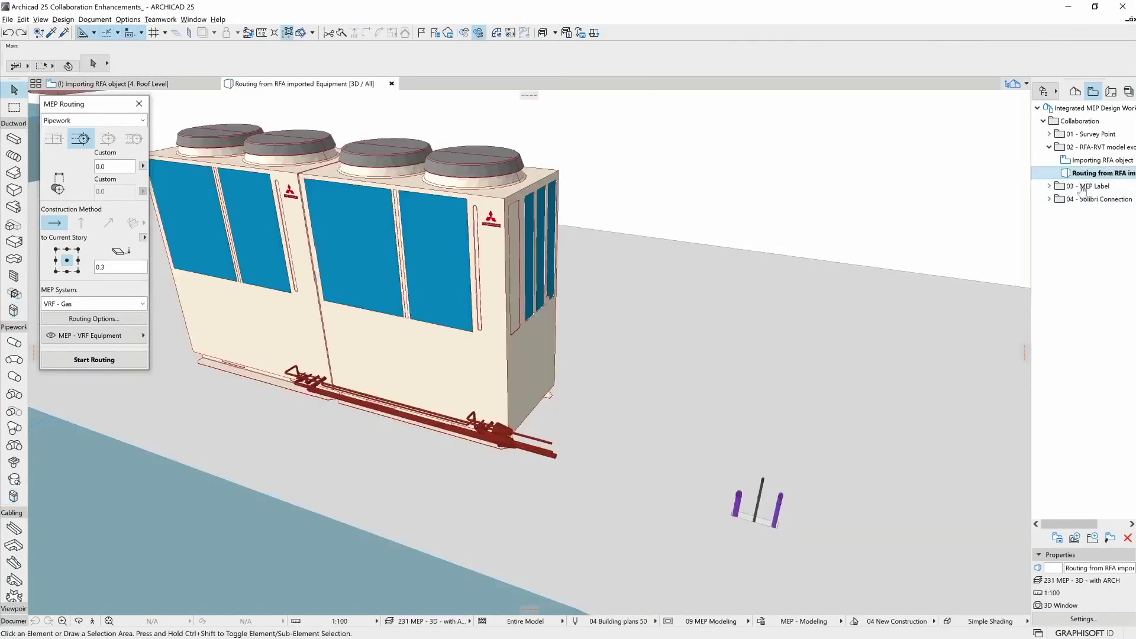
scroll(734, 515, "up", 5)
left_click(355, 370)
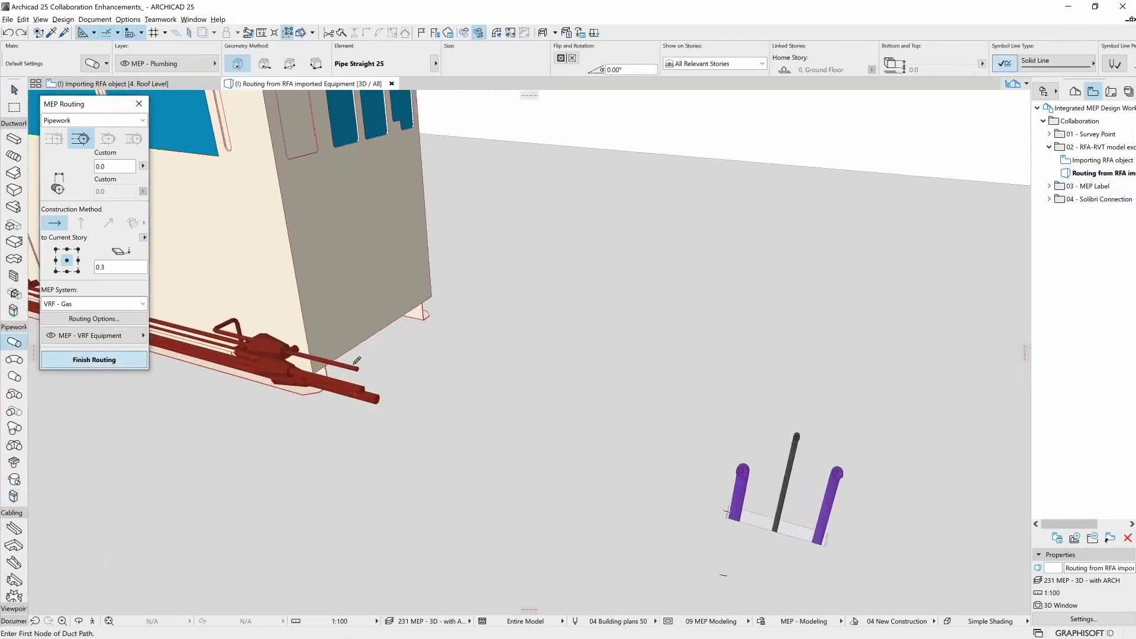
left_click(797, 437)
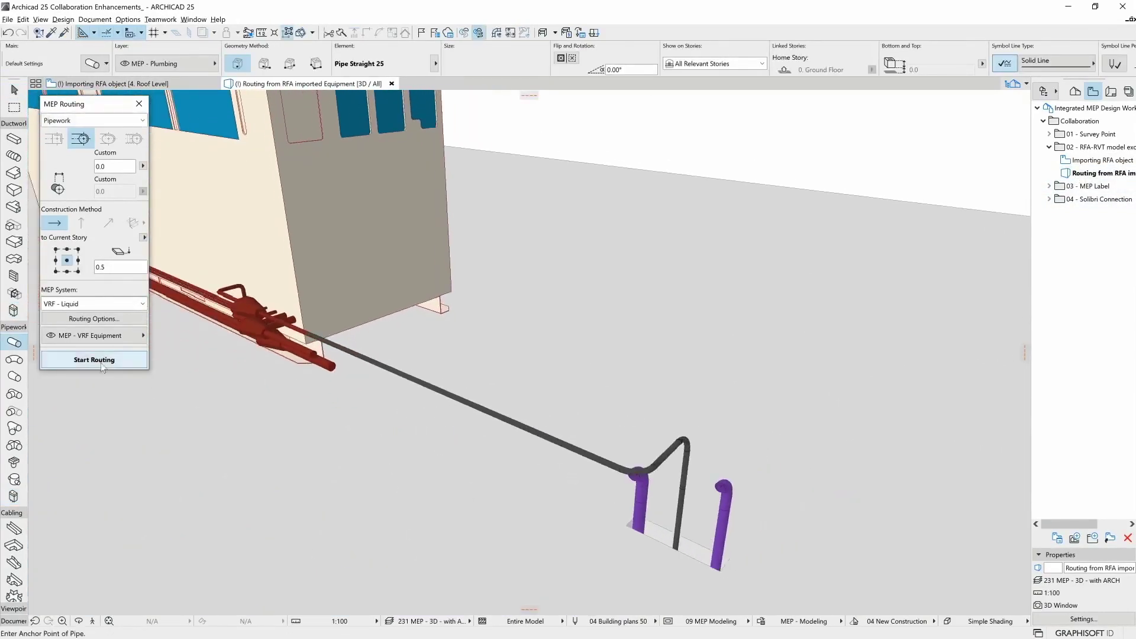
Route two VRF - Gas pipes from the unit's remaining connections to the two purple risers.
left_click(722, 487)
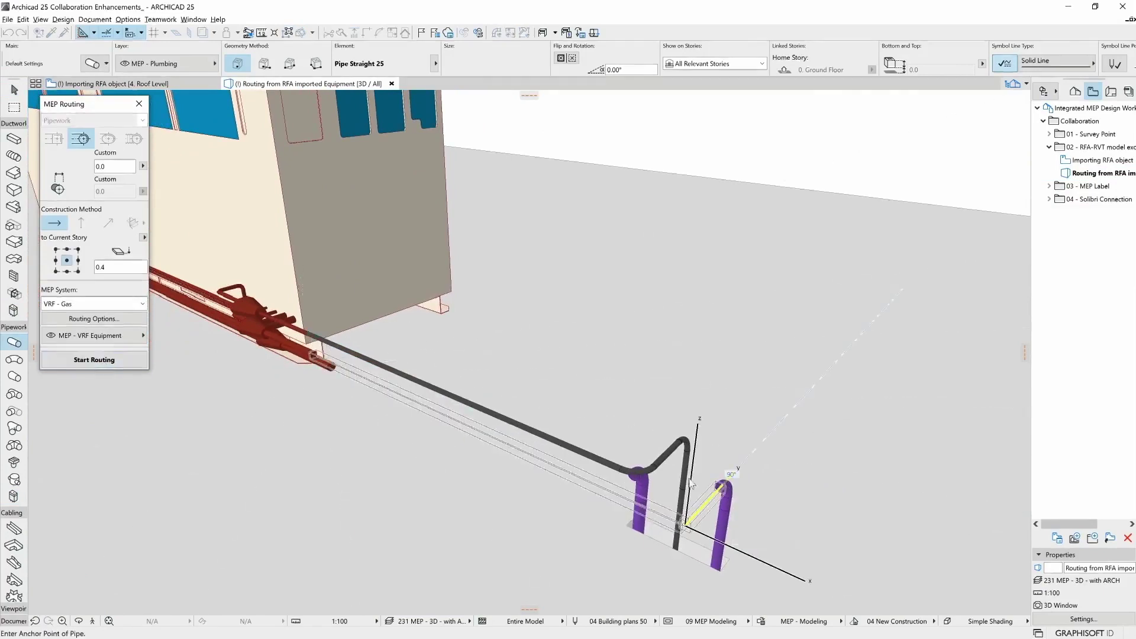
middle_click_drag(722, 486, 266, 382, "shift")
scroll(266, 382, "up", 2)
left_click(480, 318)
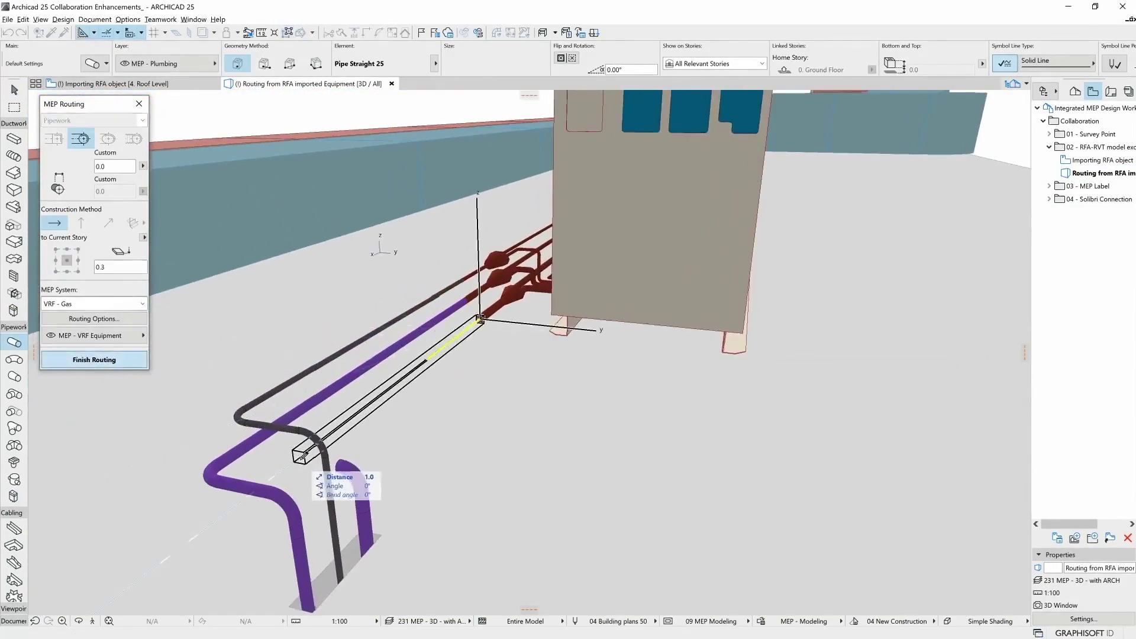
left_click(345, 461)
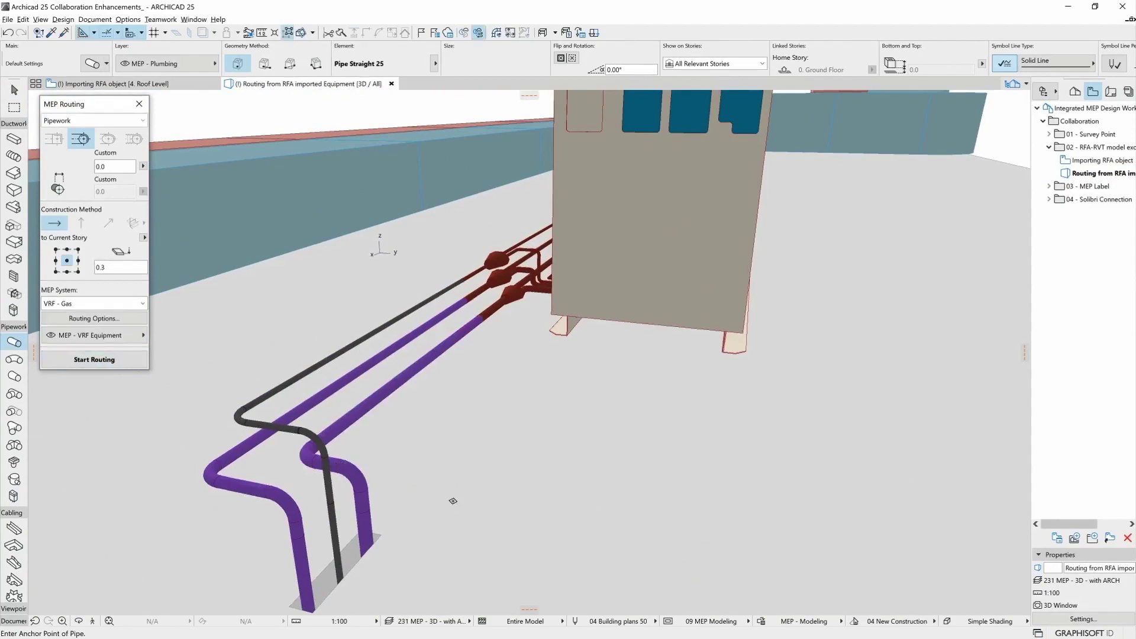